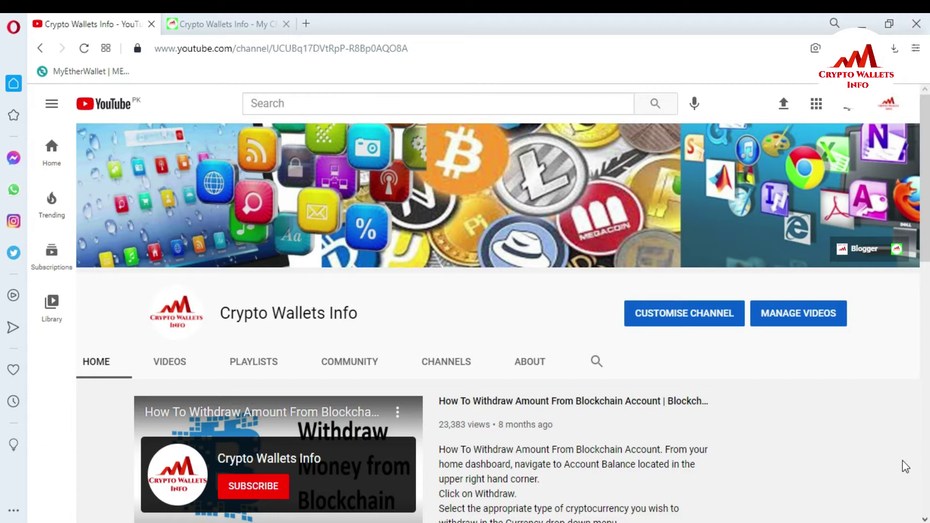
# Switch from the YouTube channel to the cryptowalletsinfo.com browser tab
pyautogui.click(226, 22)
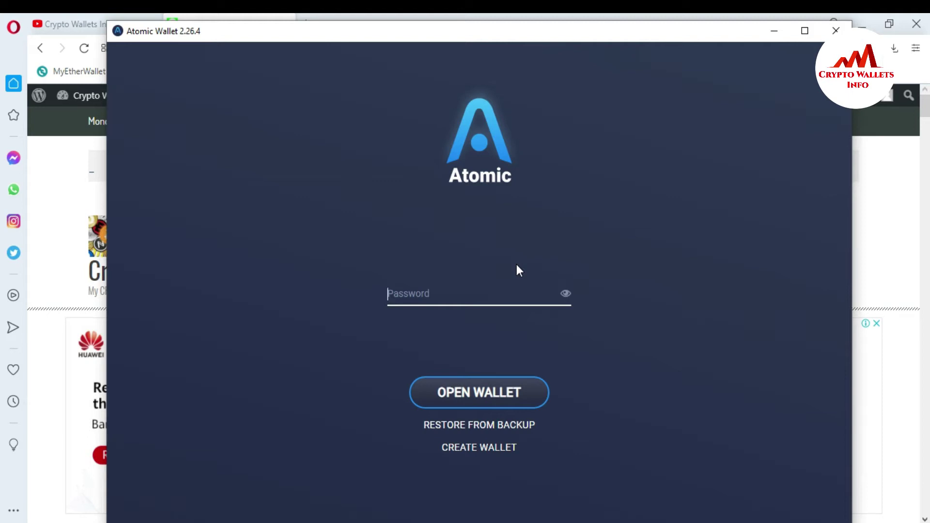
# Enter the wallet password and unlock Atomic Wallet
pyautogui.write('••••')
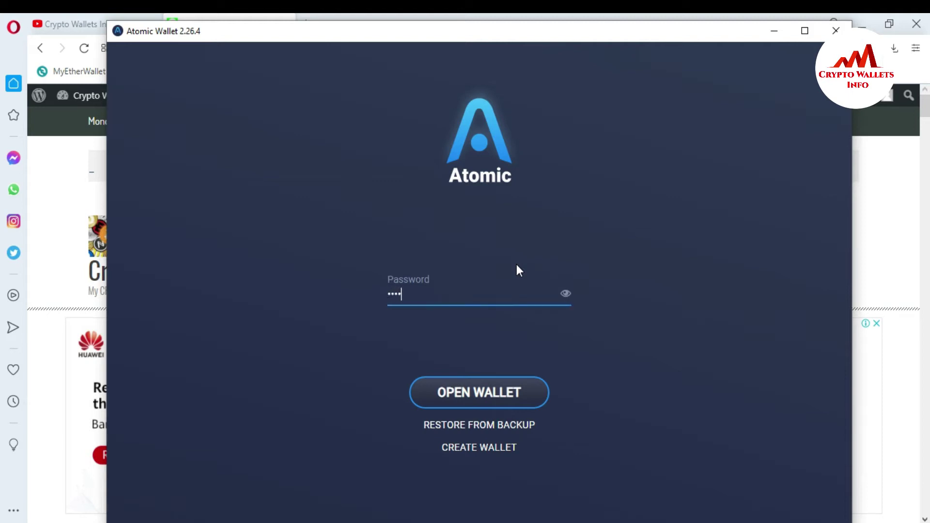
pyautogui.write('•••••••••••')
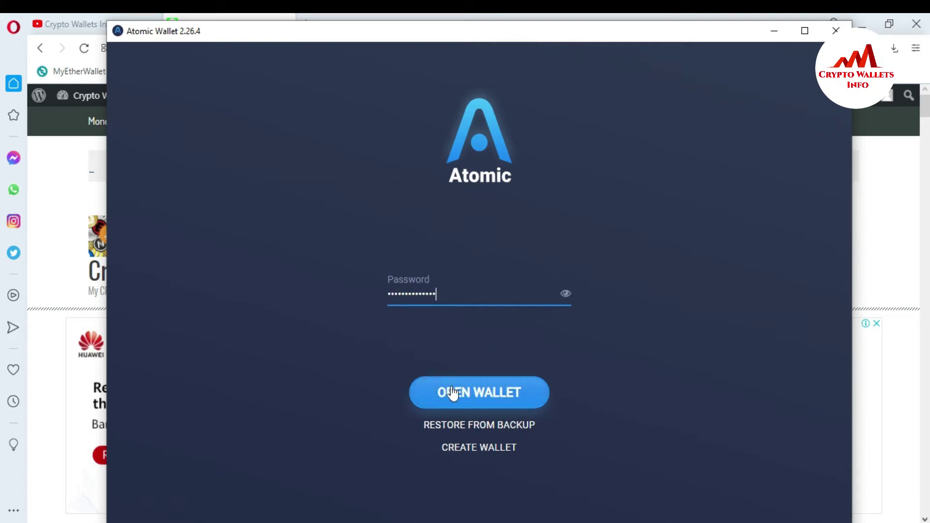
pyautogui.click(486, 394)
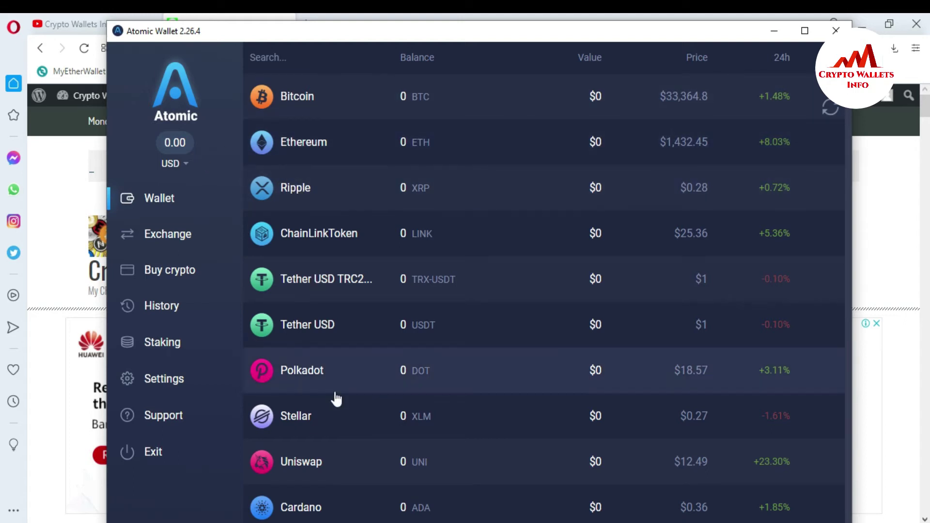
# Scroll the coin list and open the Bitcoin wallet page with its 0 BTC balance
pyautogui.moveTo(849, 92)
pyautogui.mouseDown()
pyautogui.moveTo(849, 234)
pyautogui.moveTo(848, 80)
pyautogui.mouseUp()
pyautogui.click(312, 102)
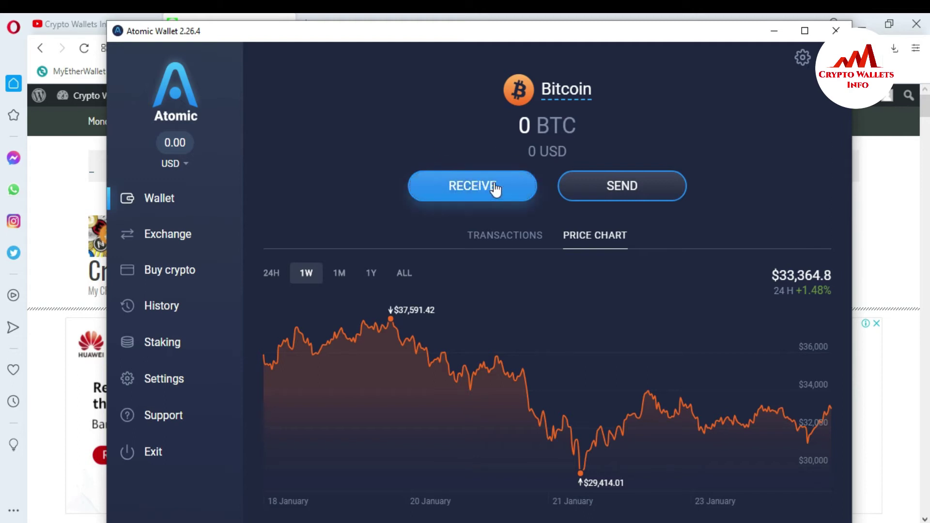
# Show the Bitcoin receive address and QR code, and select the address text
pyautogui.click(462, 191)
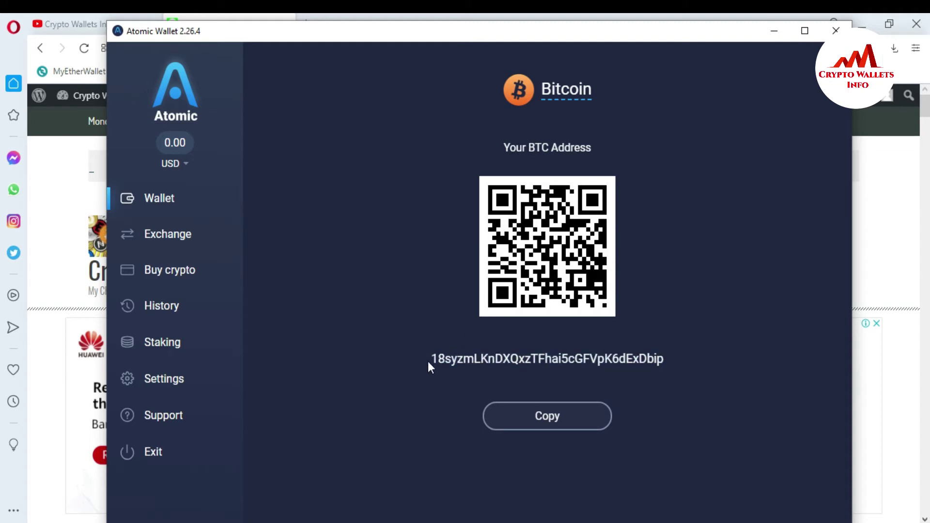
pyautogui.moveTo(426, 359); pyautogui.dragTo(638, 343)
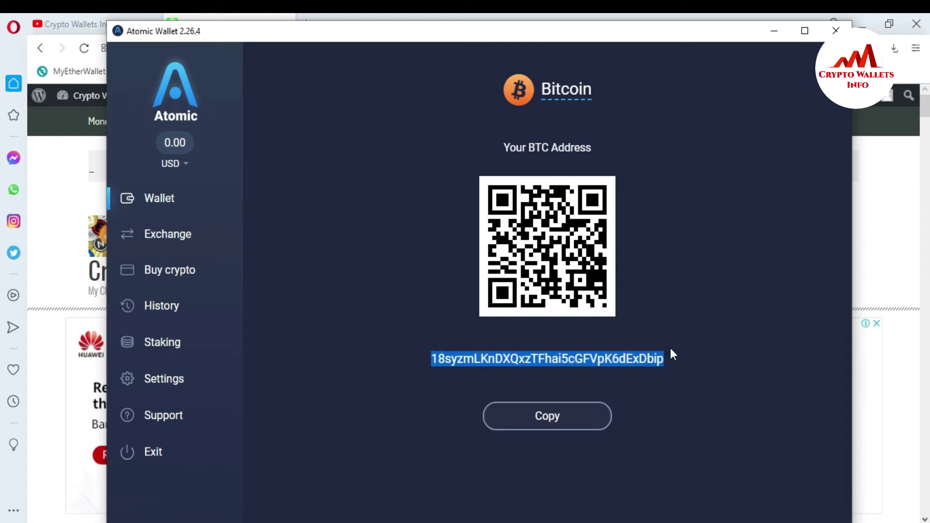
pyautogui.moveTo(409, 376); pyautogui.dragTo(481, 359)
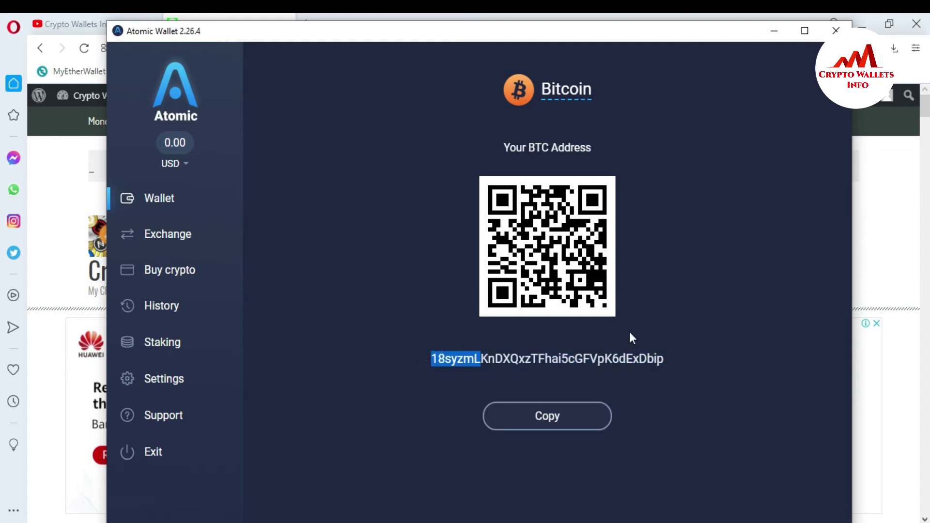
pyautogui.moveTo(685, 361); pyautogui.dragTo(679, 364)
pyautogui.click(679, 363)
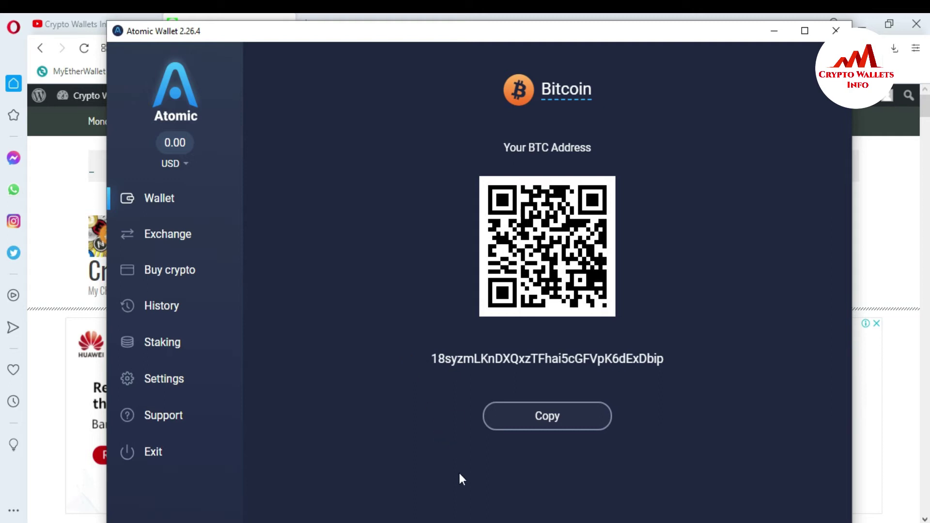
# Below the recovery phrase, add a row of '=' signs and a 'Bitcoin Wallet ID or Address' heading
pyautogui.hotkey('alt', 'Tab')
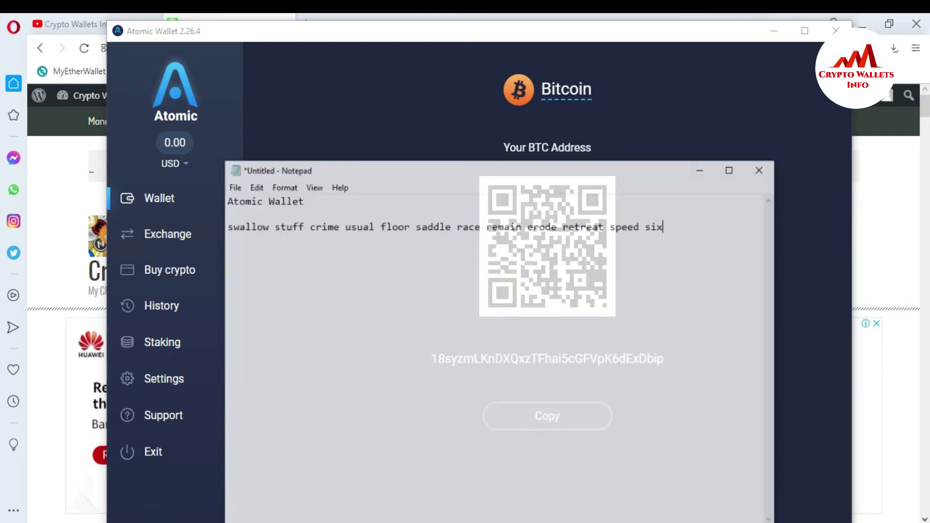
pyautogui.click(677, 213)
pyautogui.press('Return')
pyautogui.press('Return')
pyautogui.press('Return')
pyautogui.press('Return')
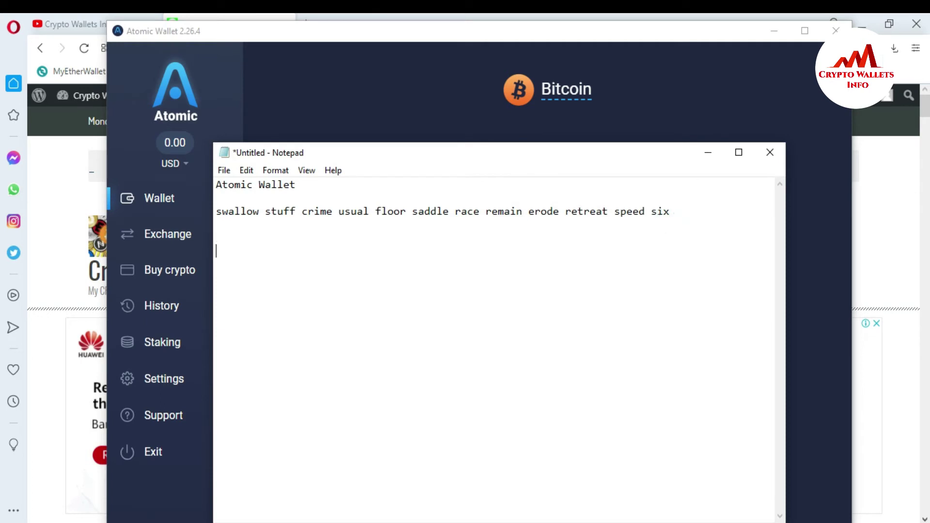
pyautogui.write('==================')
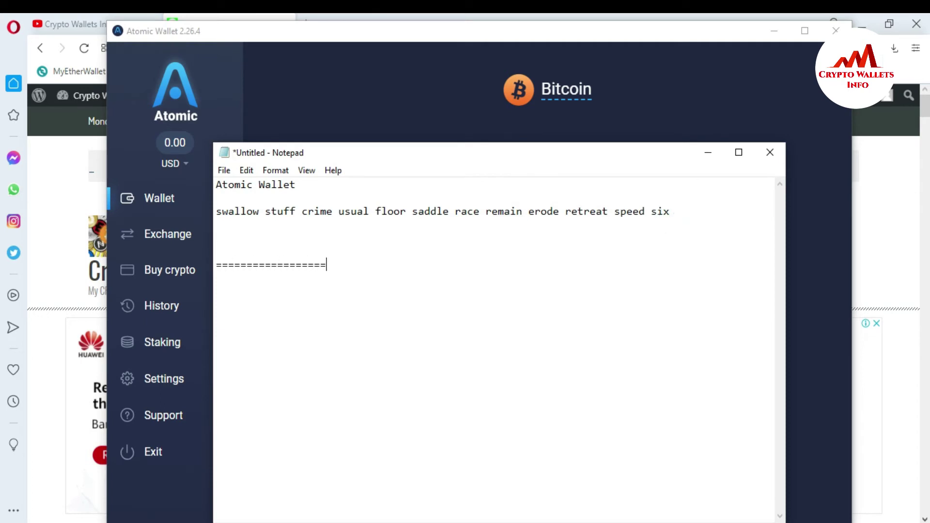
pyautogui.write('=============================================================')
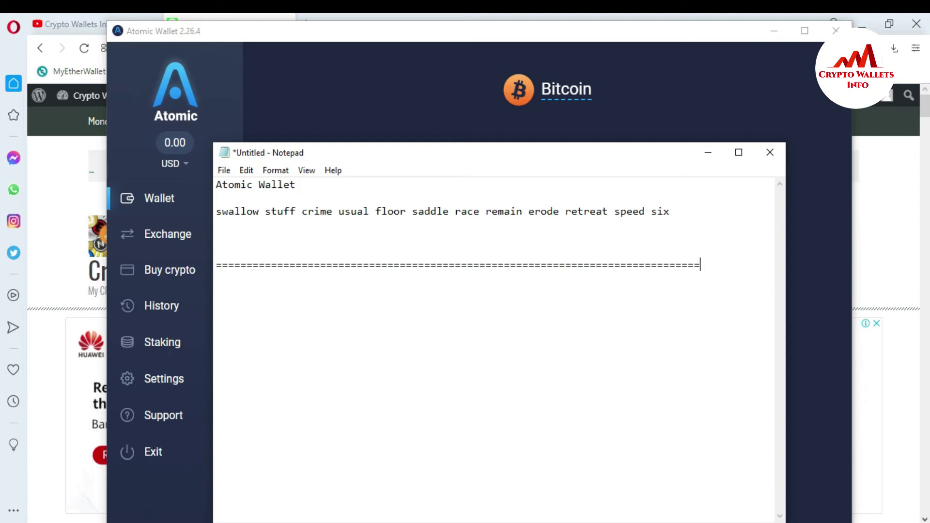
pyautogui.press('Return')
pyautogui.press('Return')
pyautogui.press('Return')
pyautogui.press('Return')
pyautogui.write('Bitcoin Wallet')
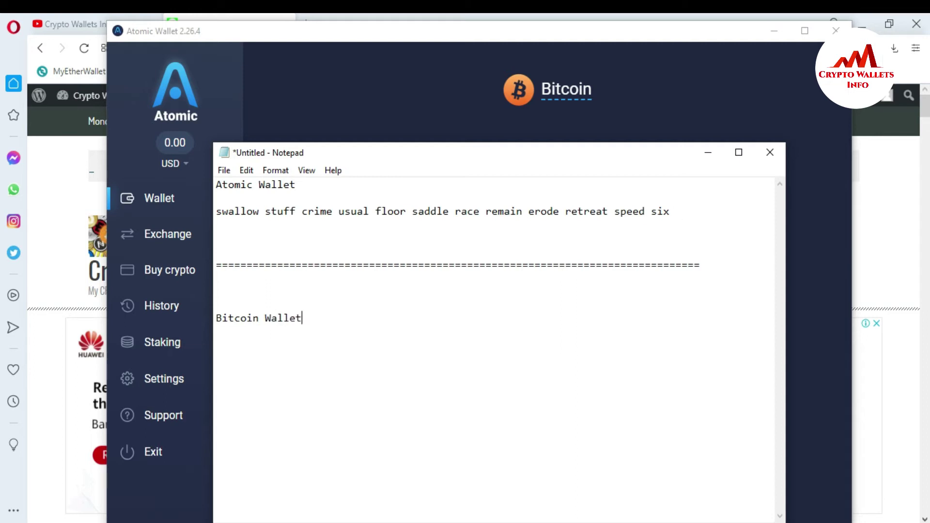
pyautogui.write(' ID or Address')
pyautogui.press('Return')
pyautogui.press('Return')
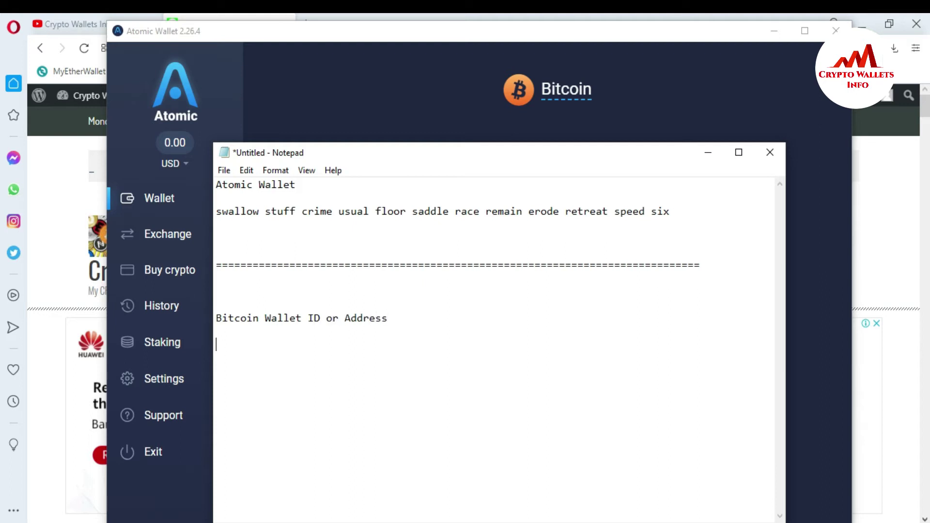
pyautogui.press('Return')
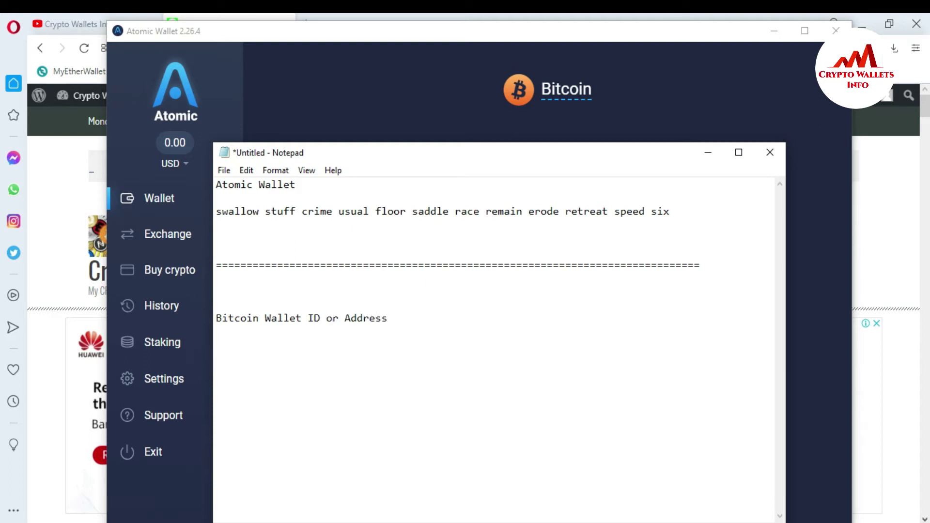
# Copy the BTC address from Atomic Wallet and paste it under the Bitcoin heading in Notepad
pyautogui.click(708, 151)
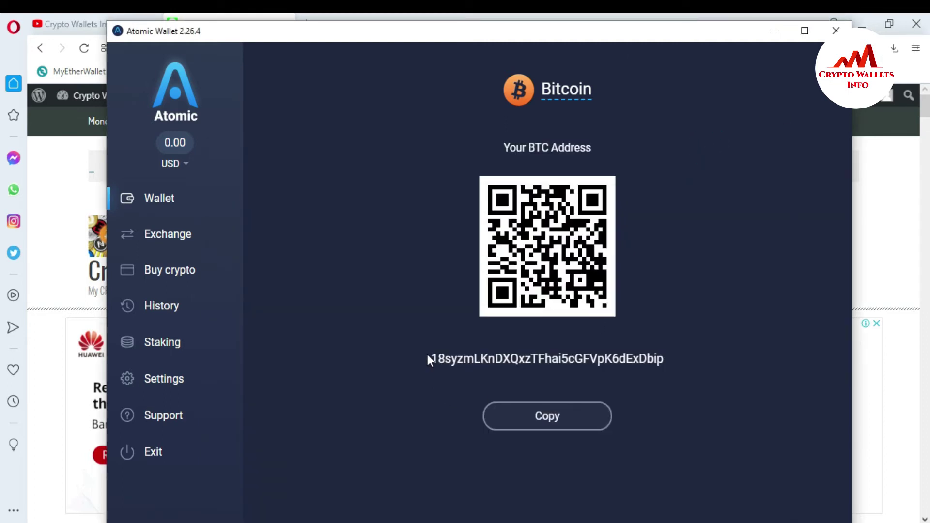
pyautogui.moveTo(427, 359); pyautogui.dragTo(668, 370)
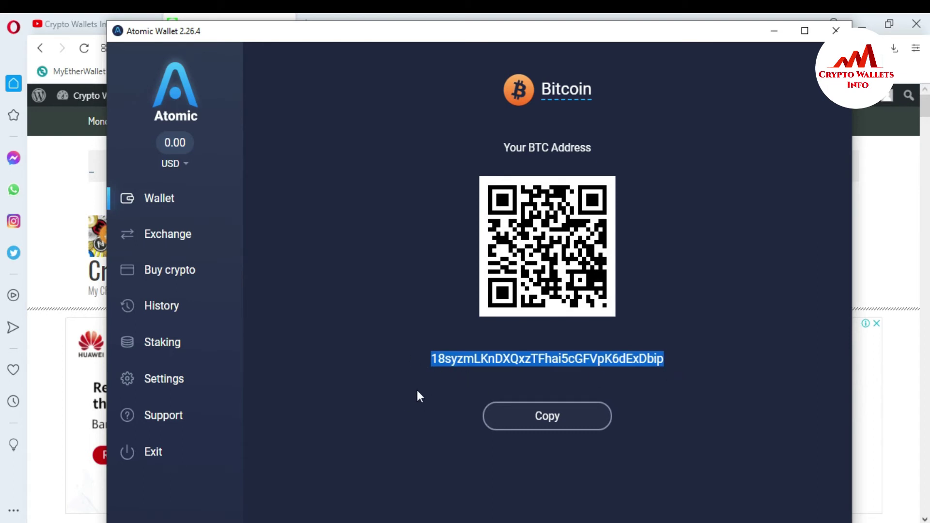
pyautogui.click(561, 424)
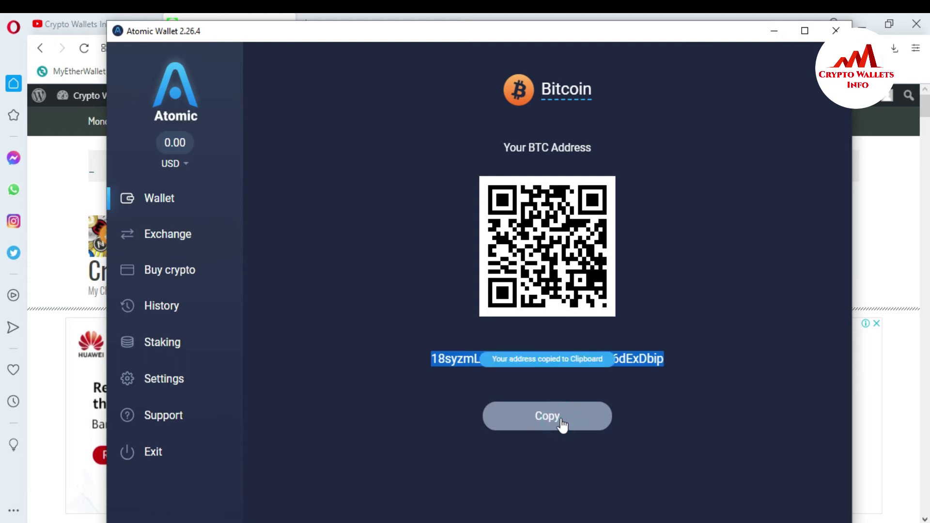
pyautogui.hotkey('alt', 'Tab')
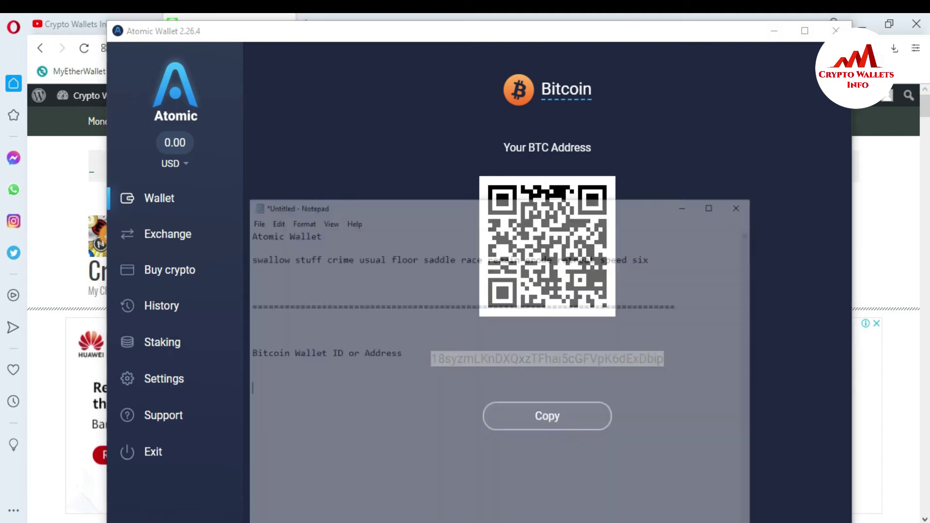
pyautogui.hotkey('ctrl', 'v')
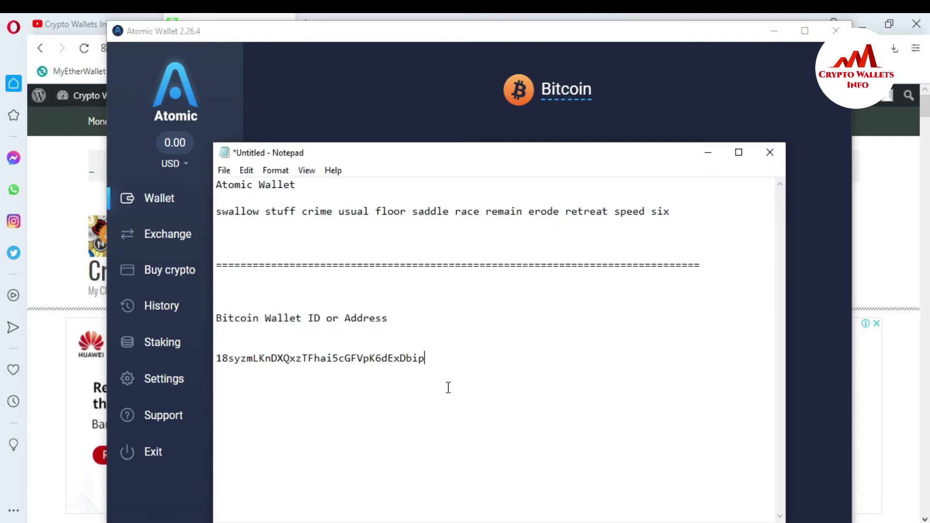
pyautogui.click(529, 157)
pyautogui.moveTo(529, 158); pyautogui.dragTo(611, 203)
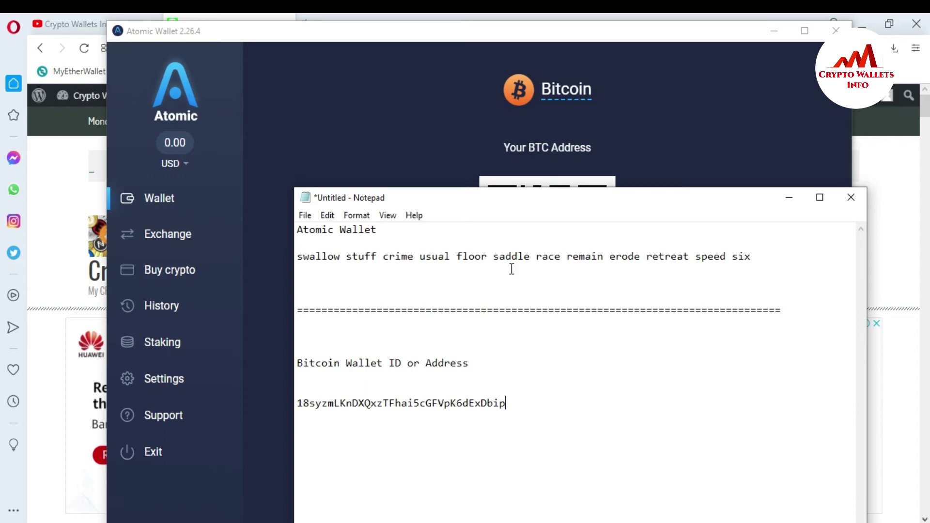
pyautogui.moveTo(500, 201); pyautogui.dragTo(584, 226)
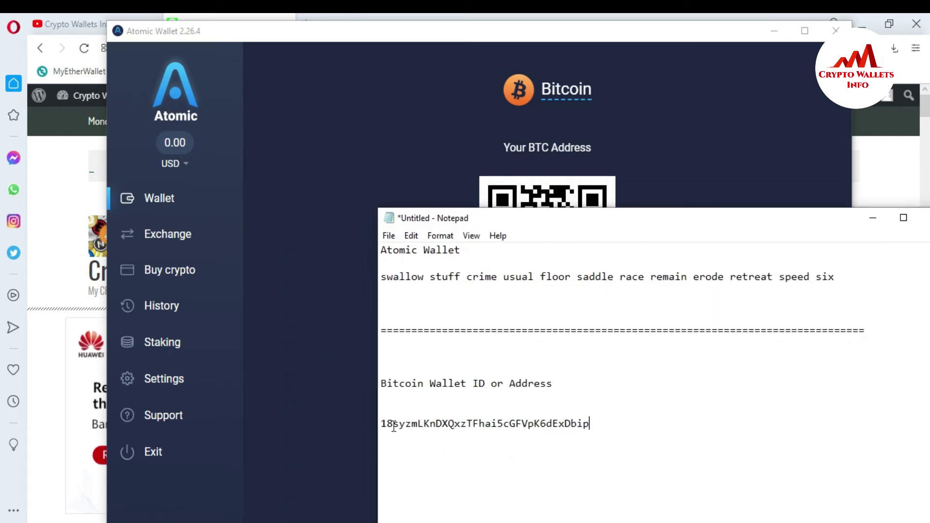
pyautogui.moveTo(394, 424); pyautogui.dragTo(387, 425)
pyautogui.moveTo(577, 423); pyautogui.dragTo(600, 424)
pyautogui.moveTo(544, 221); pyautogui.dragTo(450, 151)
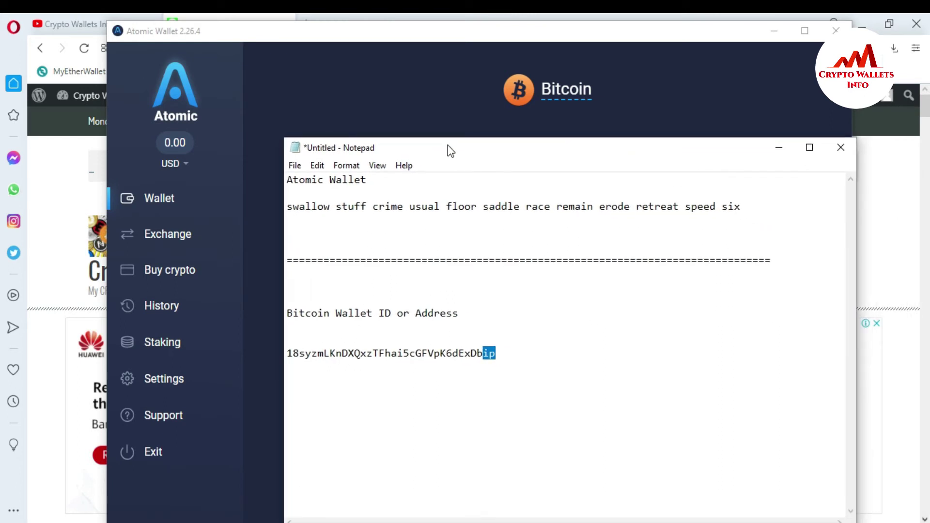
pyautogui.click(503, 360)
pyautogui.moveTo(576, 149); pyautogui.dragTo(633, 140)
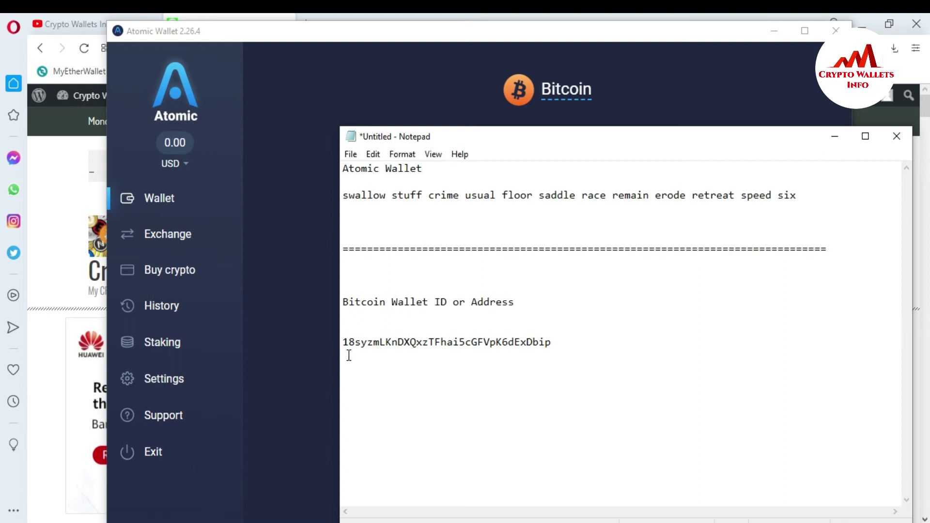
# Reselect and copy the Bitcoin receive address, then go back to the Wallet coin list
pyautogui.click(834, 137)
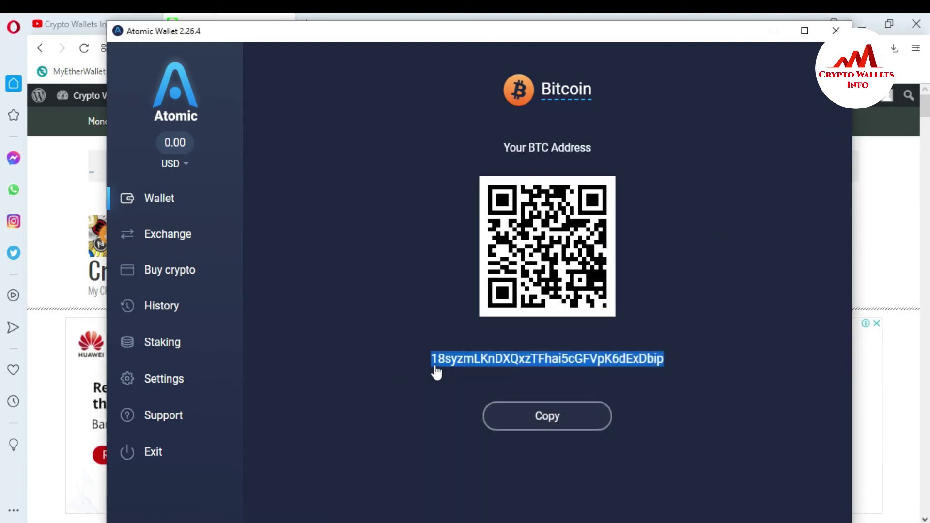
pyautogui.click(674, 364)
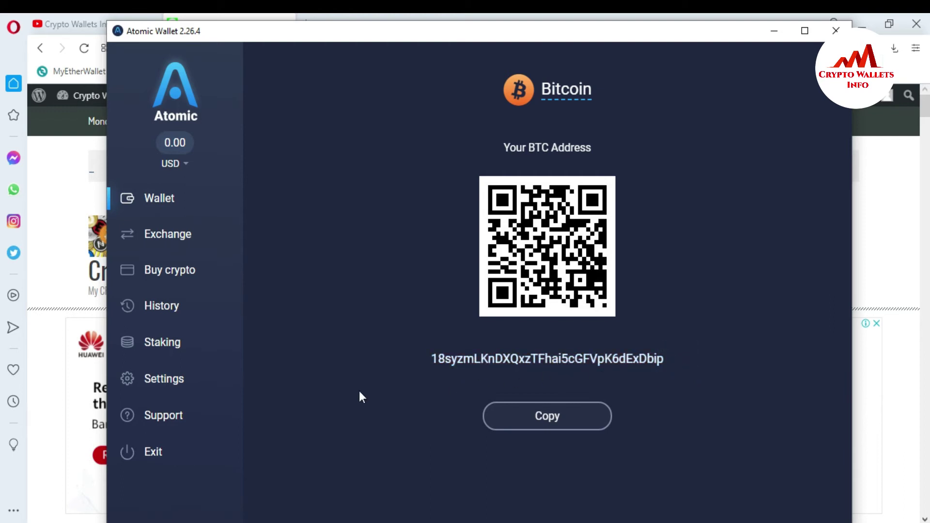
pyautogui.hotkey('alt', 'Tab')
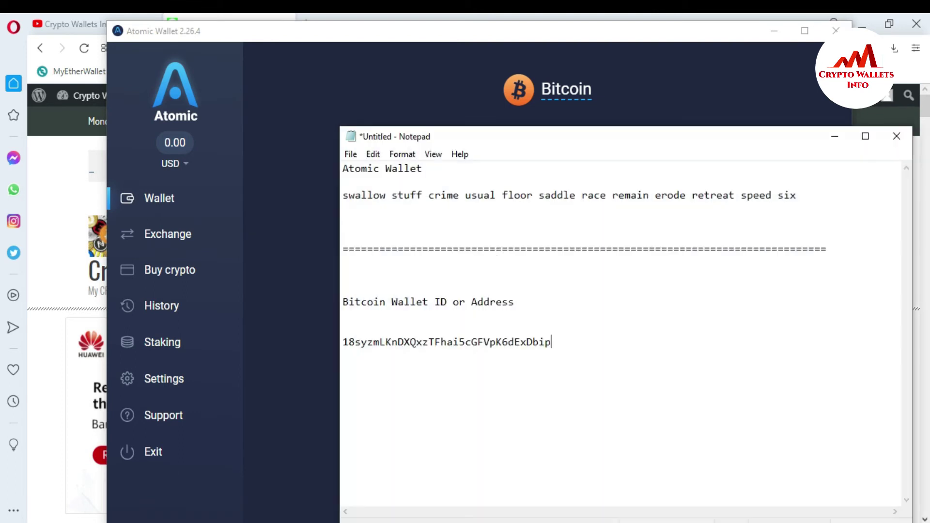
pyautogui.press('super+Down')
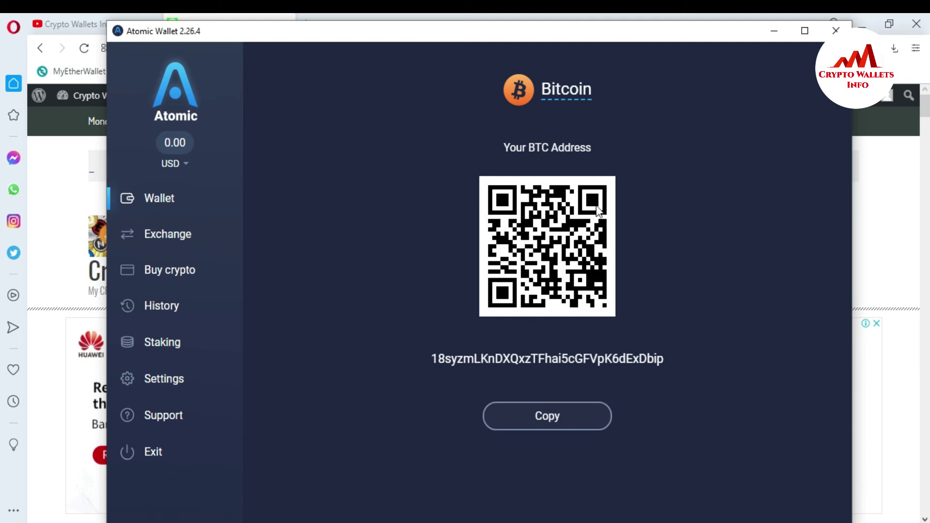
pyautogui.moveTo(425, 360); pyautogui.dragTo(678, 364)
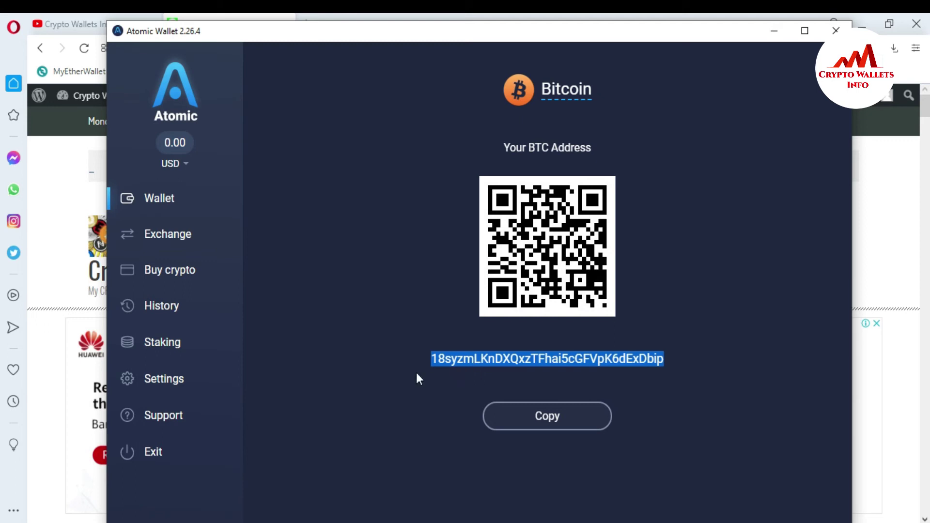
pyautogui.click(528, 420)
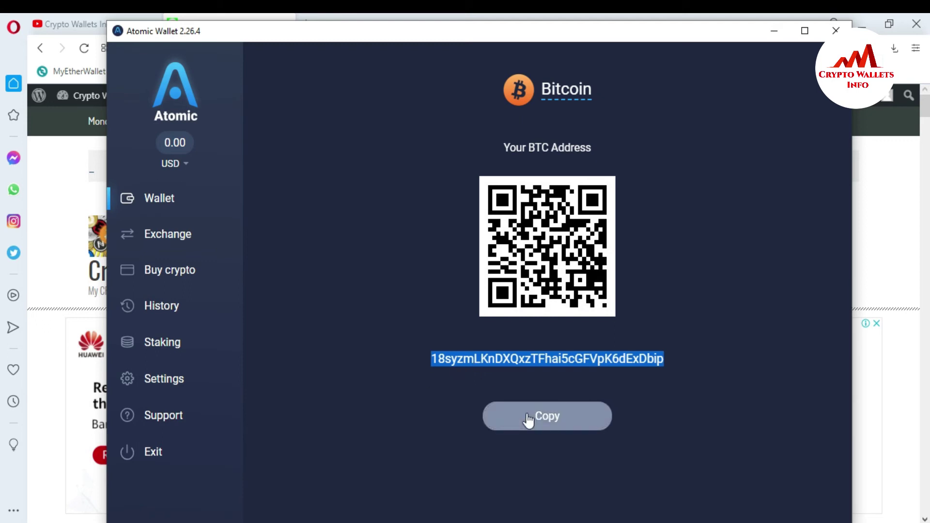
pyautogui.click(528, 420)
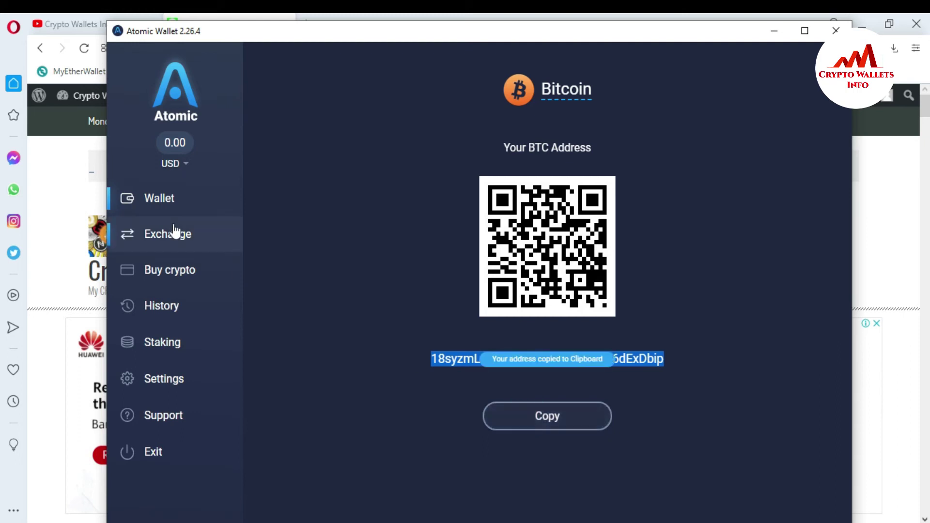
pyautogui.click(161, 213)
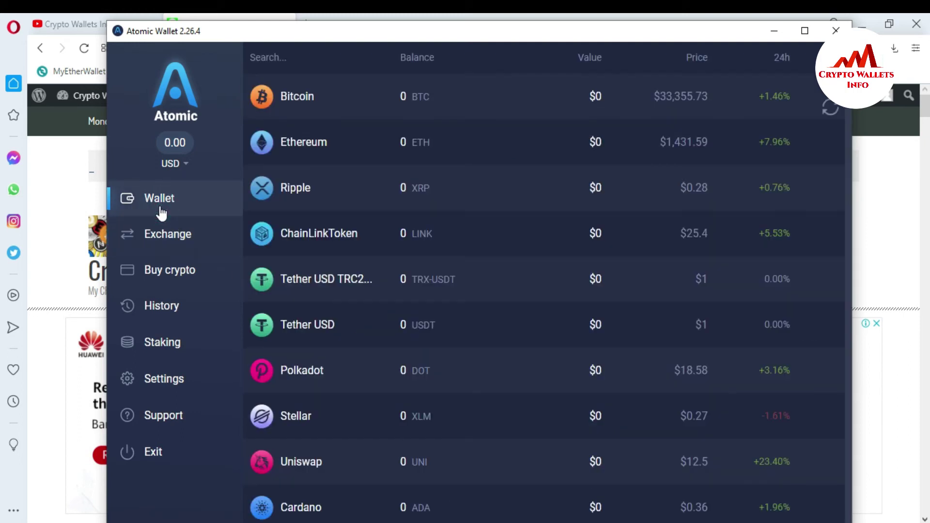
# Copy the Ethereum receive address and place the Notepad cursor below the Bitcoin address
pyautogui.click(348, 148)
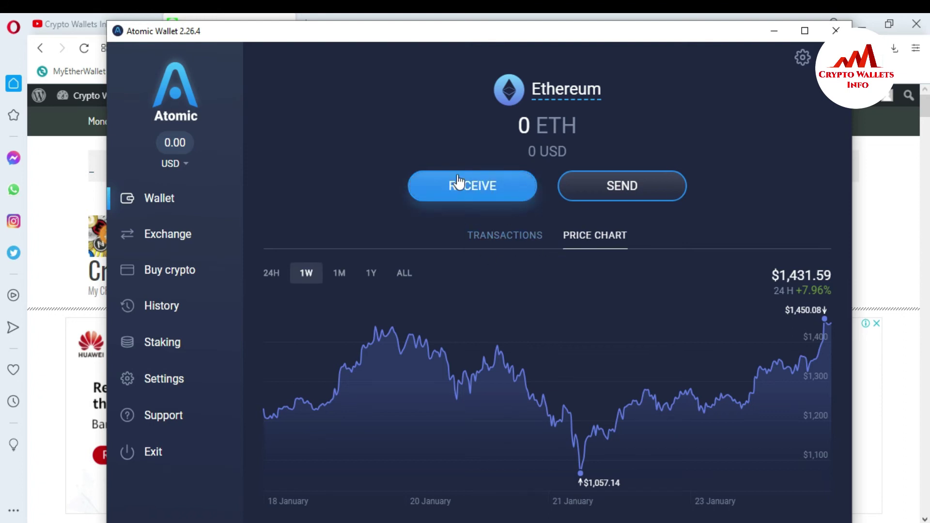
pyautogui.click(481, 194)
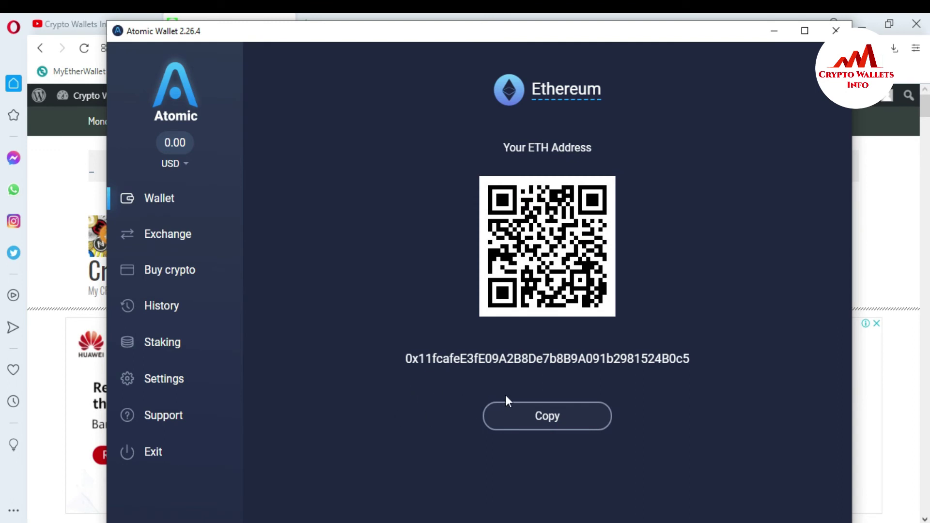
pyautogui.click(538, 418)
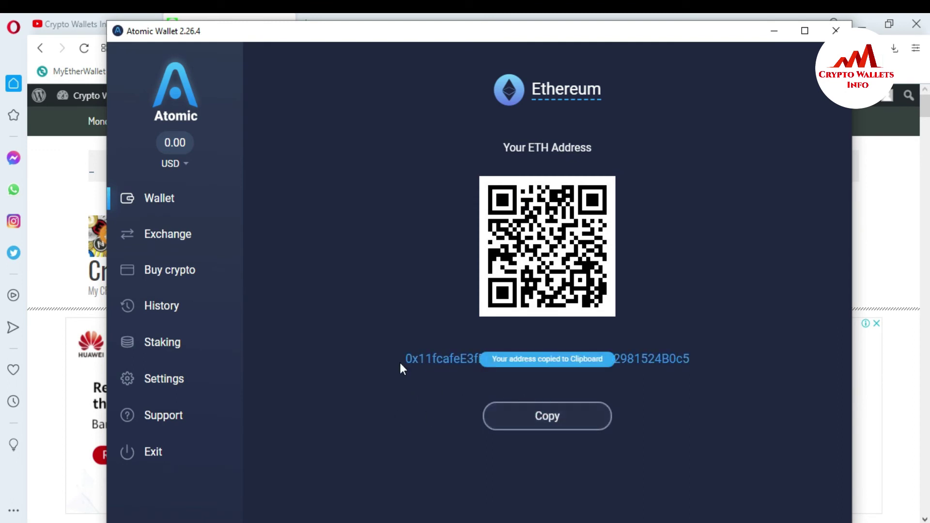
pyautogui.moveTo(397, 359); pyautogui.dragTo(725, 337)
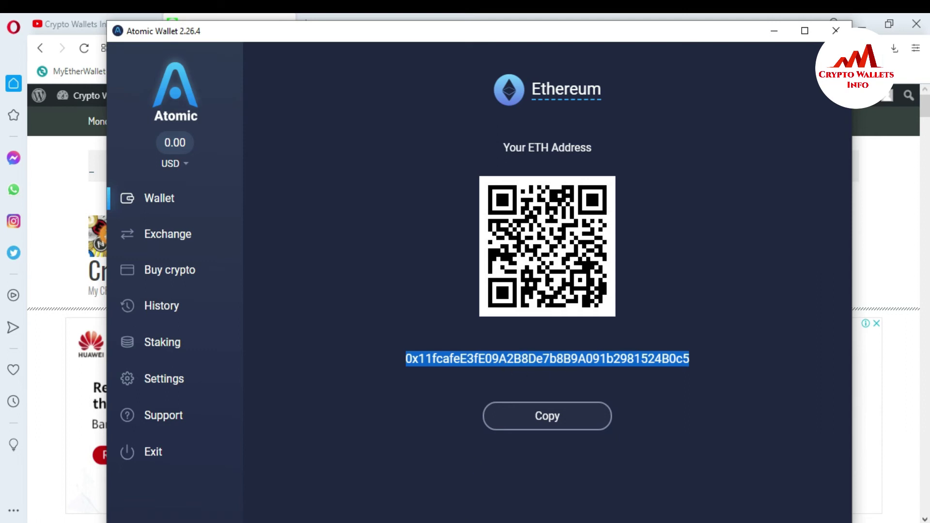
pyautogui.hotkey('alt', 'Tab')
pyautogui.click(615, 343)
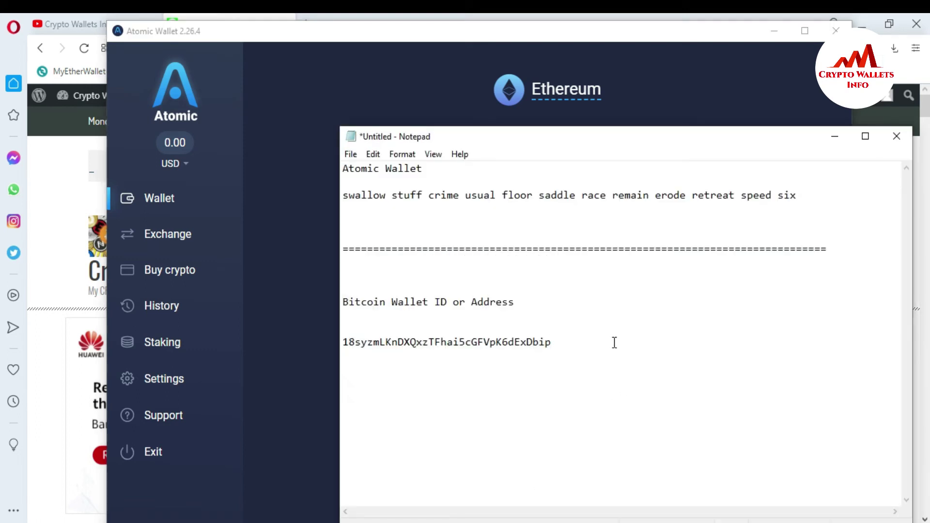
# Add an '=' separator row and 'ETH Wallet ID or Address' heading, then paste the Ethereum address
pyautogui.press('Return')
pyautogui.press('Return')
pyautogui.press('Return')
pyautogui.press('Return')
pyautogui.write('===============================================================================')
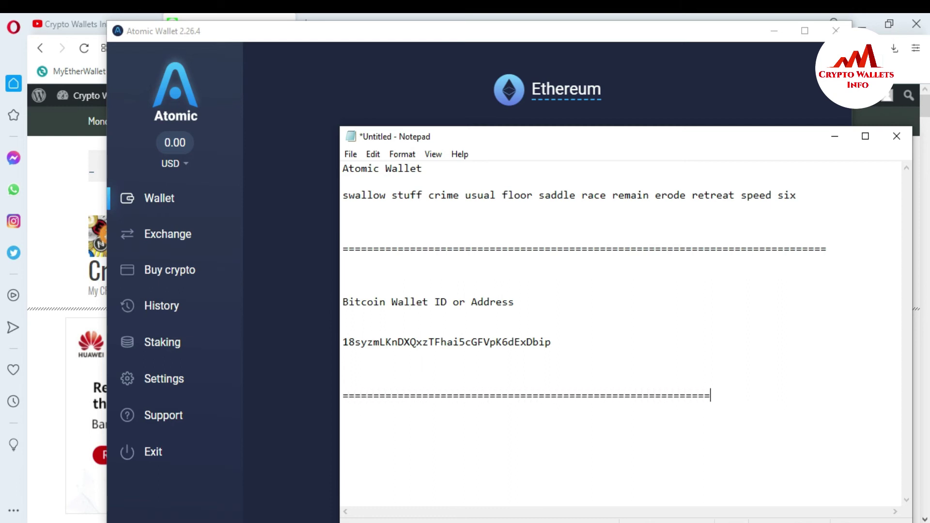
pyautogui.write('=')
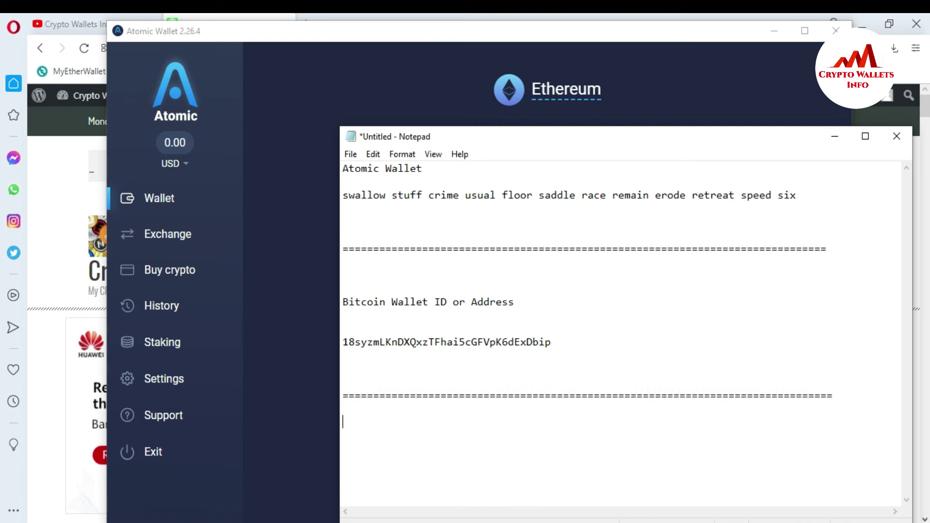
pyautogui.write('ETH Wall')
pyautogui.press('BackSpace')
pyautogui.write('let ID or ')
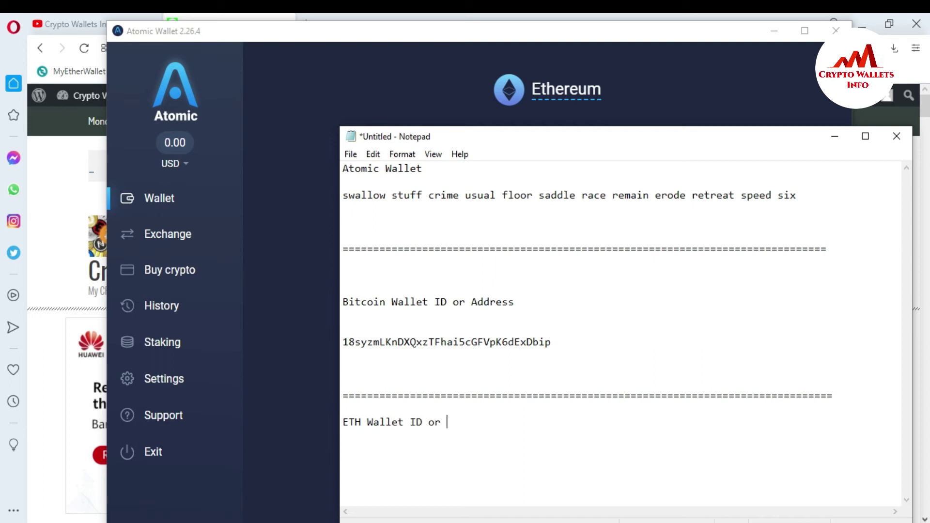
pyautogui.write('Address')
pyautogui.press('Return')
pyautogui.press('Return')
pyautogui.hotkey('ctrl', 'v')
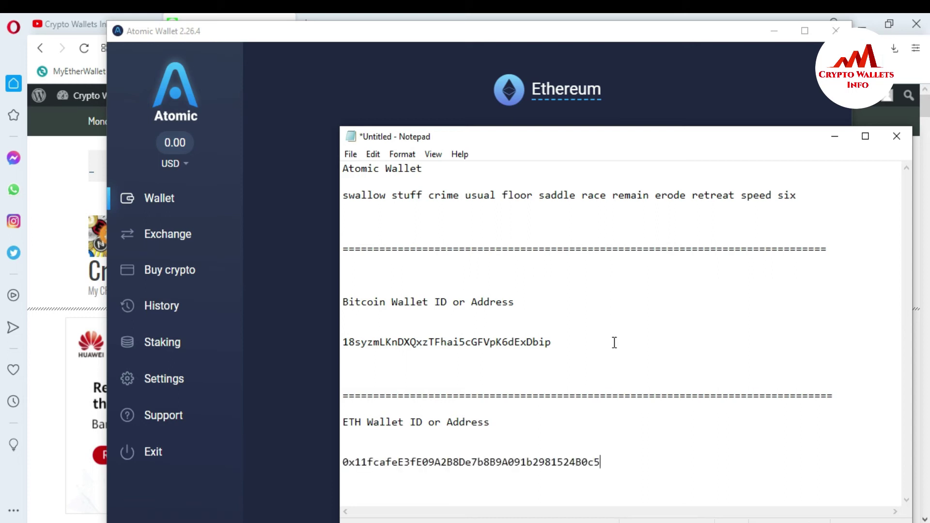
# Move the notes aside and check the pasted address's 0x start and c5 ending
pyautogui.moveTo(526, 136); pyautogui.dragTo(475, 131)
pyautogui.click(306, 448)
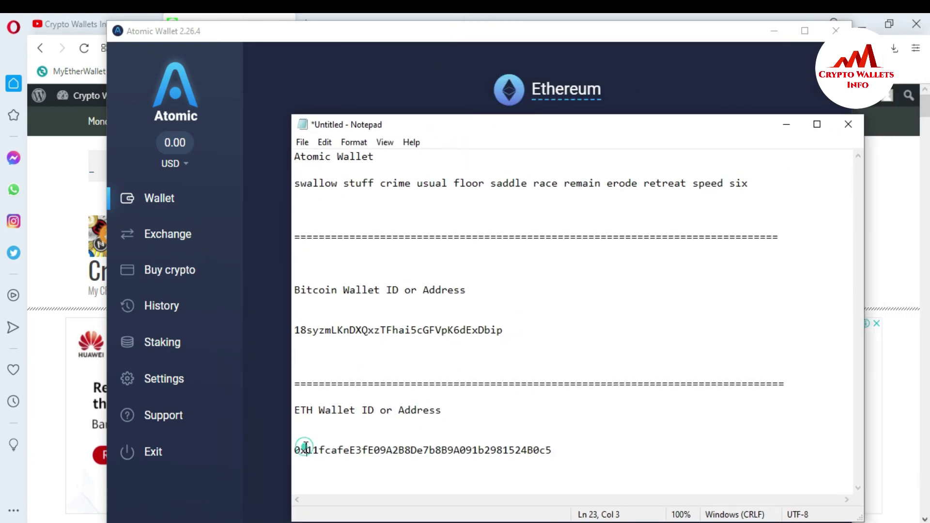
pyautogui.moveTo(306, 448); pyautogui.dragTo(296, 449)
pyautogui.moveTo(540, 450); pyautogui.dragTo(555, 451)
pyautogui.moveTo(306, 451); pyautogui.dragTo(294, 450)
# Minimize Notepad and clear the selection on the Ethereum address in Atomic Wallet
pyautogui.click(785, 125)
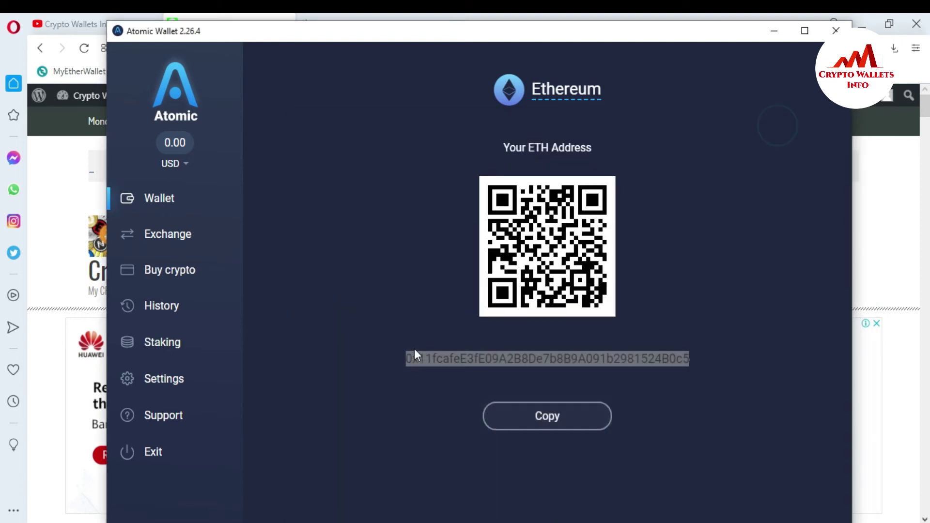
pyautogui.click(374, 371)
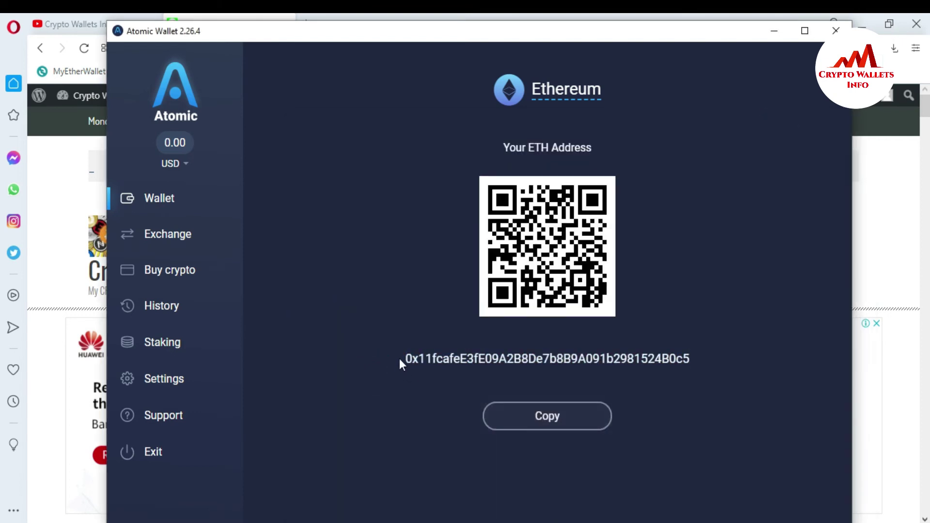
pyautogui.moveTo(401, 357); pyautogui.dragTo(702, 371)
pyautogui.doubleClick(691, 357)
pyautogui.click(697, 358)
# Copy the Stellar (XLM) receive address and return to the Notepad notes
pyautogui.click(160, 202)
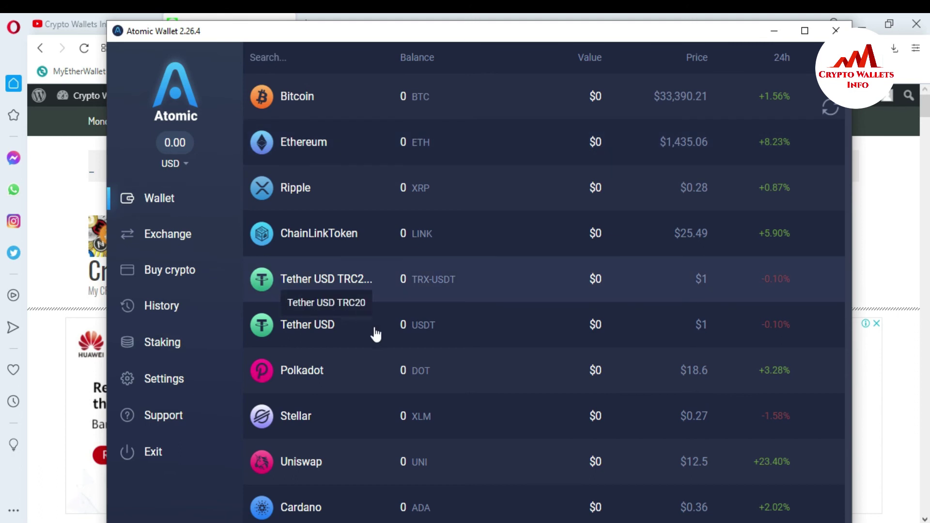
pyautogui.click(297, 431)
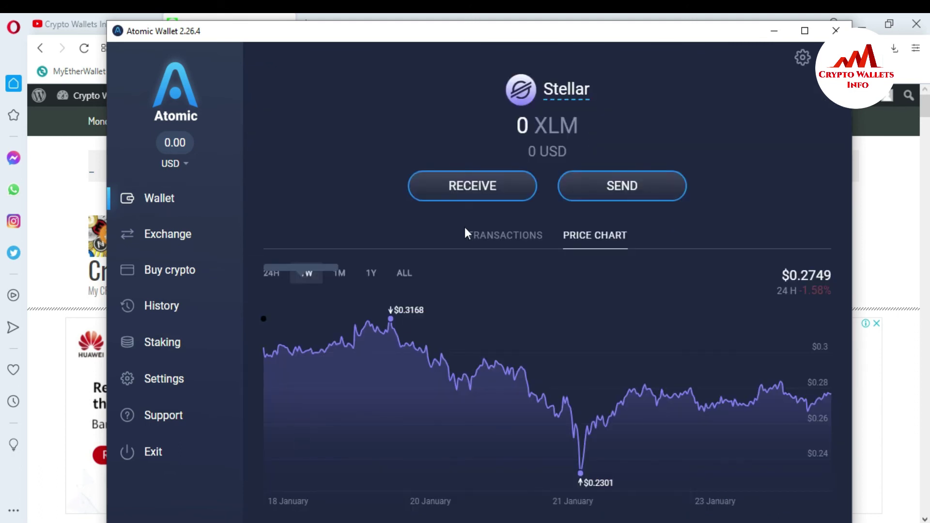
pyautogui.click(467, 196)
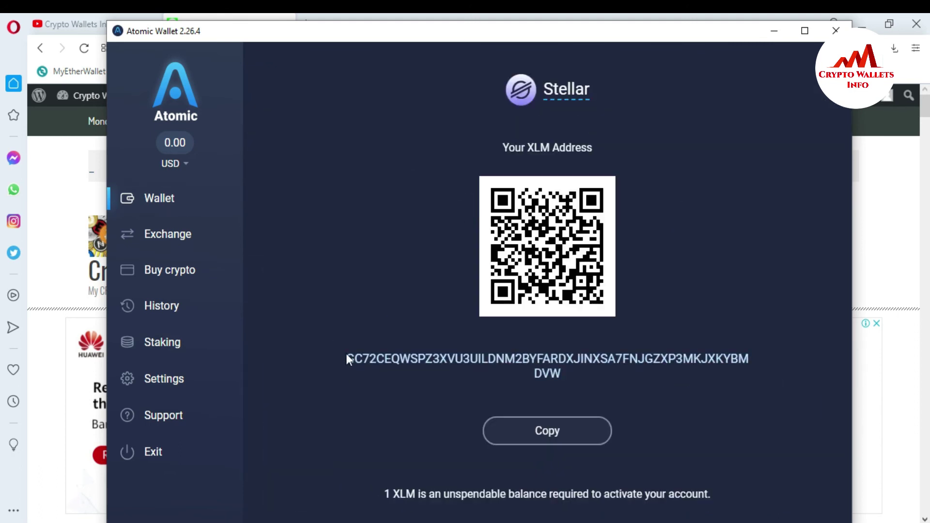
pyautogui.click(401, 369)
pyautogui.hotkey('alt', 'Tab')
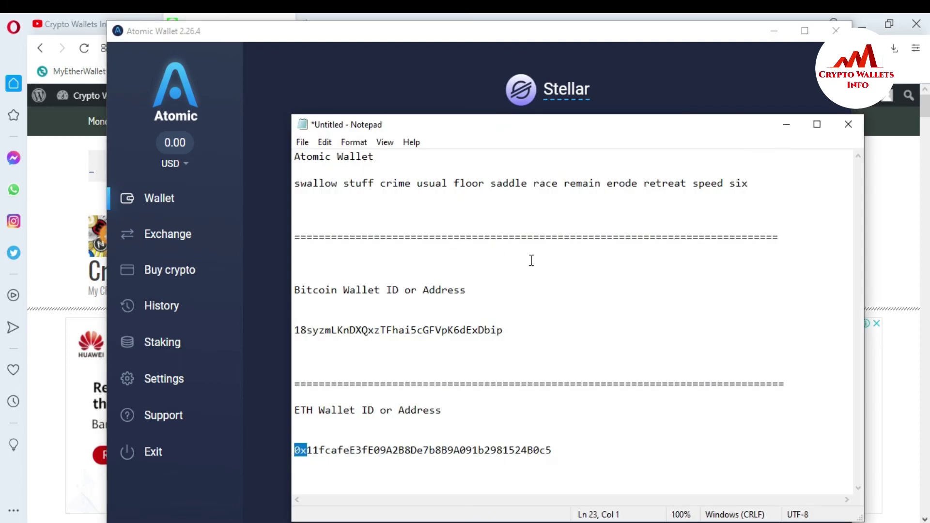
# Move the Notepad wallet notes window higher, then minimize it to reveal the Stellar receive screen
pyautogui.click(534, 368)
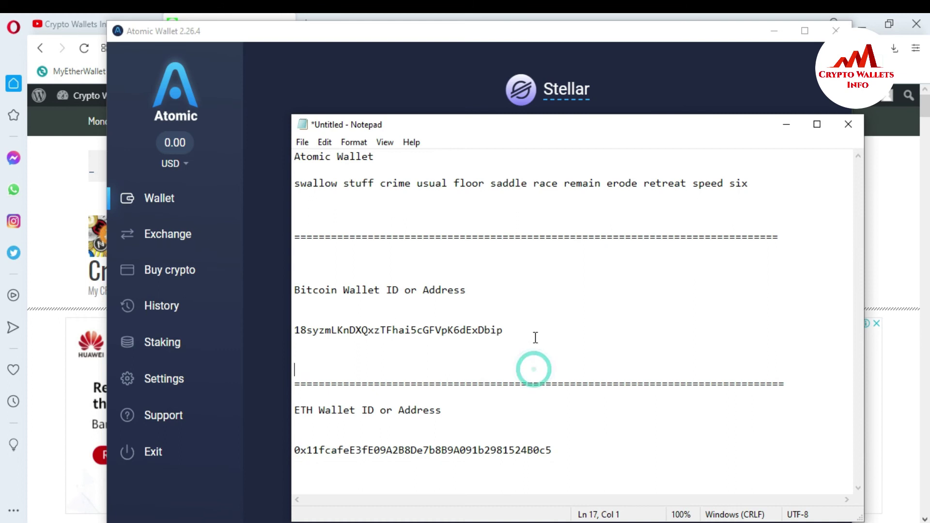
pyautogui.click(504, 126)
pyautogui.moveTo(504, 126); pyautogui.dragTo(471, 68)
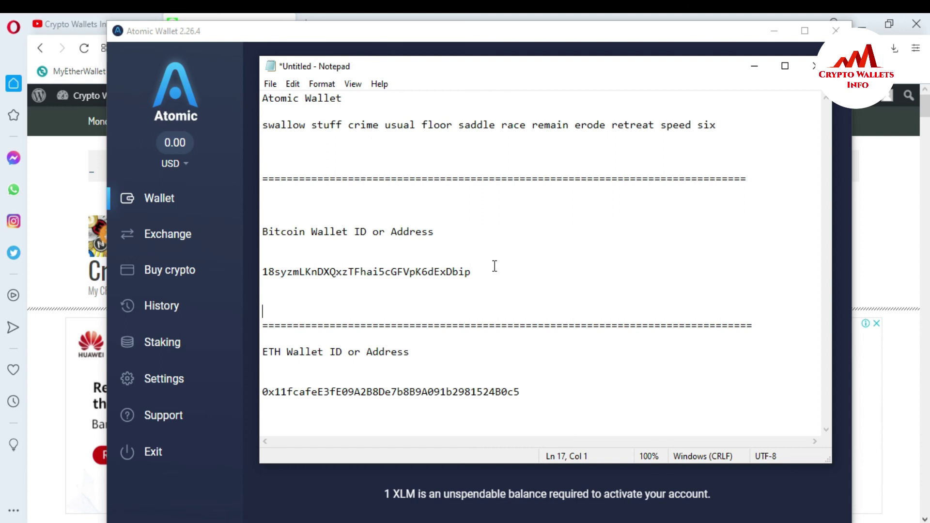
pyautogui.click(754, 67)
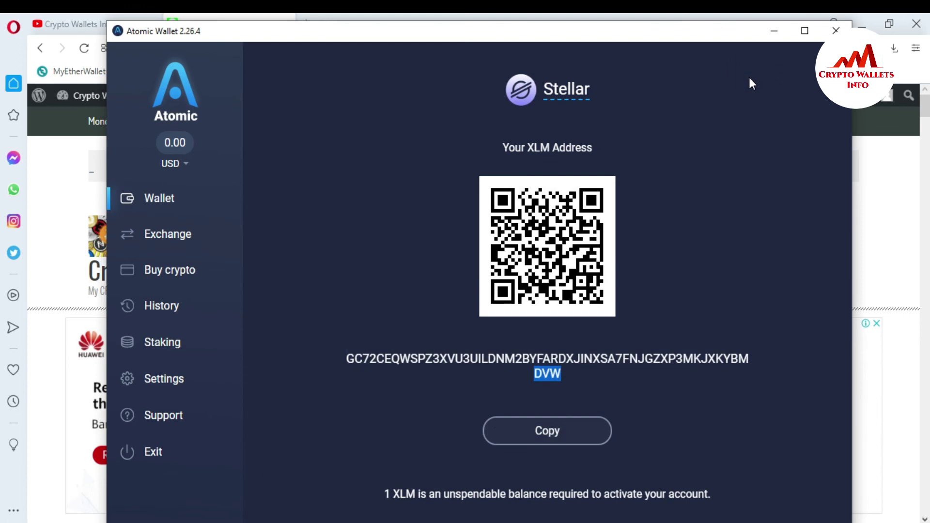
# Return Atomic Wallet to its coin list and scroll through the zero-balance assets
pyautogui.click(181, 212)
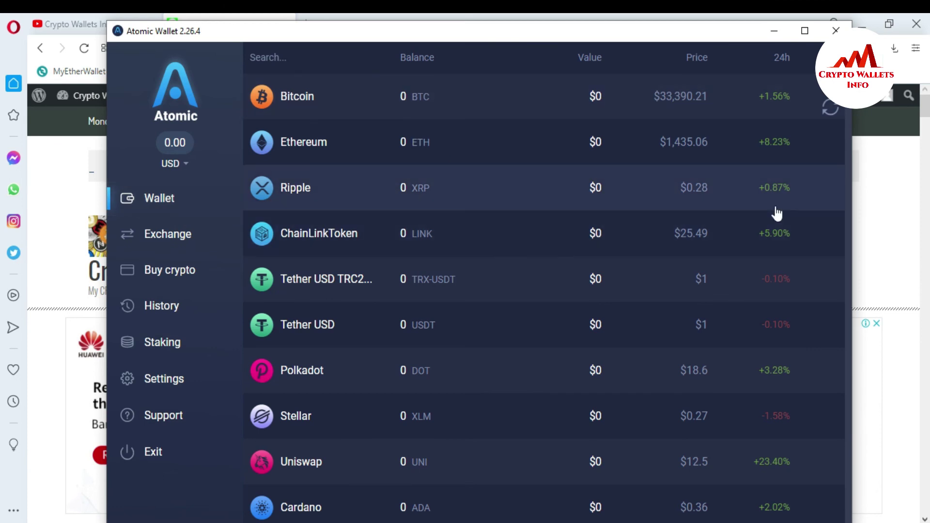
pyautogui.scroll(-10, 851, 152)
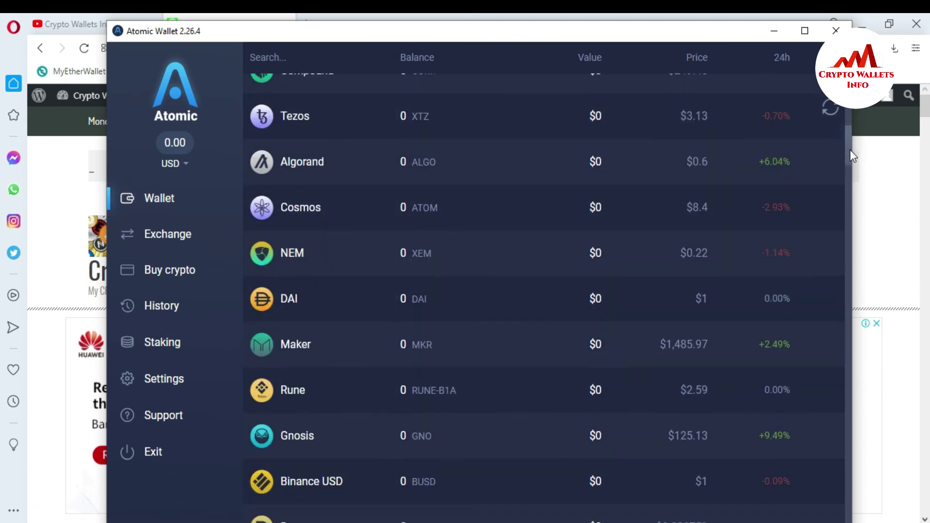
pyautogui.scroll(10, 850, 152)
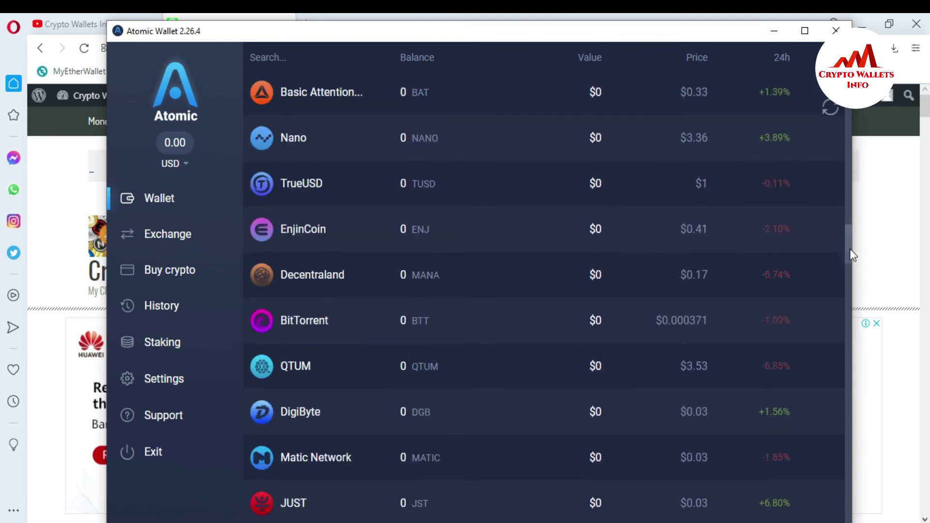
# Minimize the wallet, scroll the Crypto Wallets Info page in Opera, and show the ALL COINS menu
pyautogui.click(778, 37)
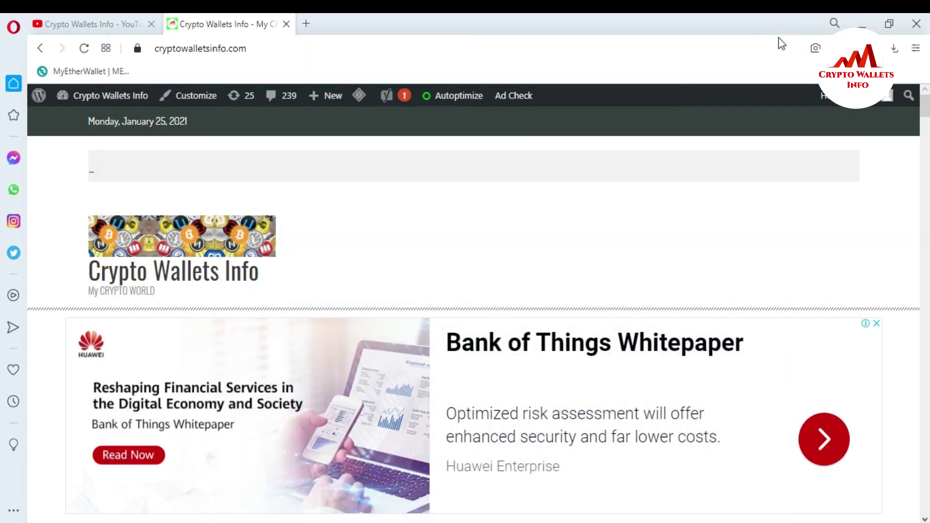
pyautogui.click(58, 19)
pyautogui.moveTo(925, 104); pyautogui.dragTo(926, 124)
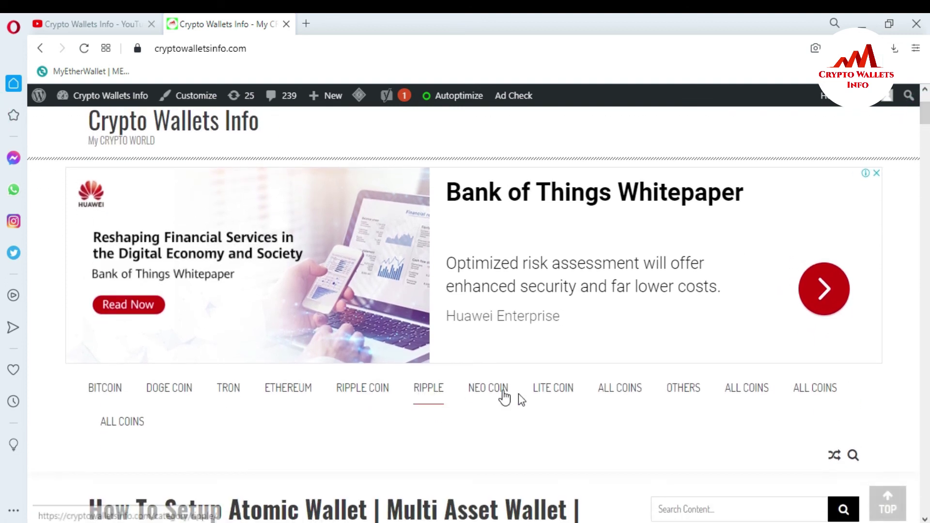
pyautogui.moveTo(616, 398)
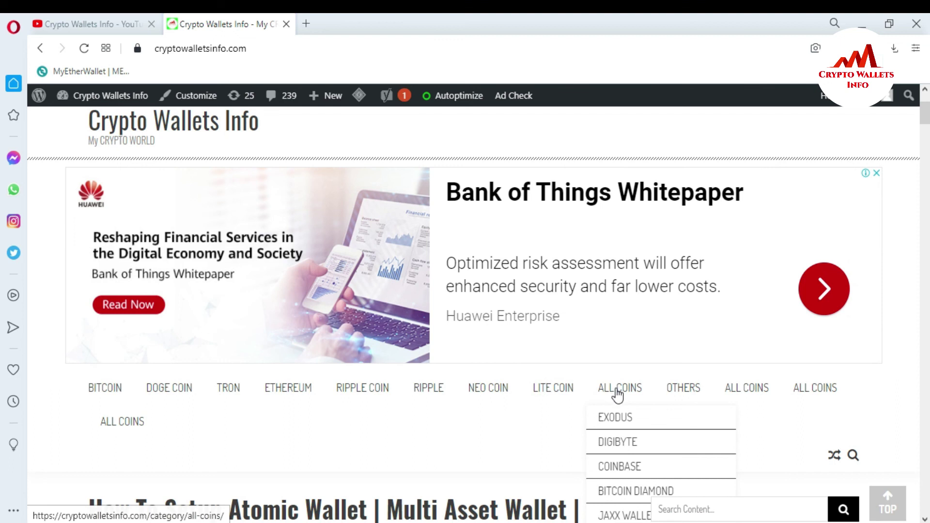
pyautogui.moveTo(925, 127); pyautogui.dragTo(926, 140)
pyautogui.moveTo(618, 179)
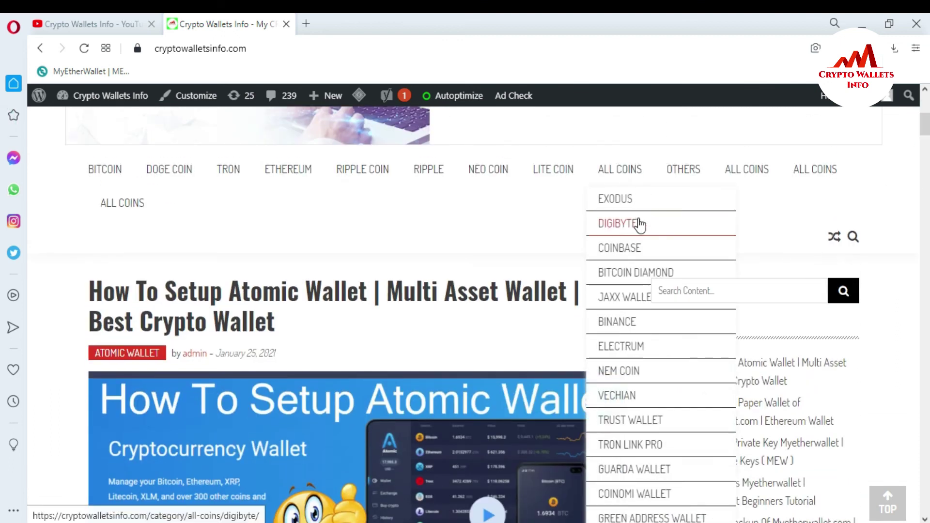